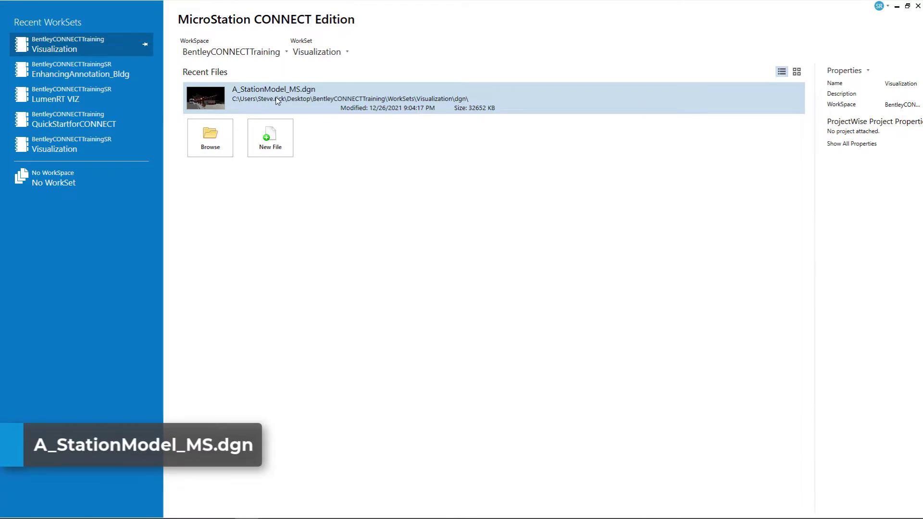
Open A_StationModel_MS.dgn from Recent Files to display the bus station perspective view.
{"action": "left_click", "coordinate": [276, 99]}
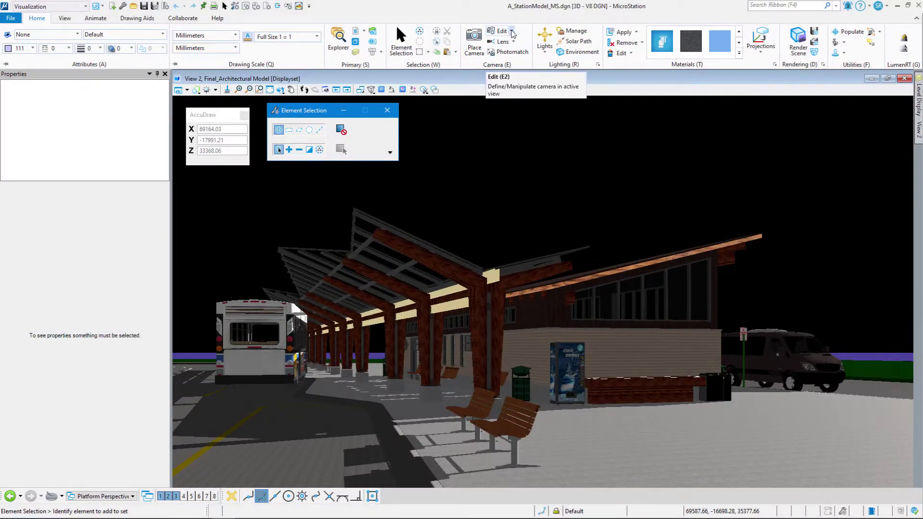
Bring up the Define Camera dialog from the Camera Edit dropdown on the Home ribbon.
{"action": "left_click", "coordinate": [503, 35]}
{"action": "key", "text": "Escape"}
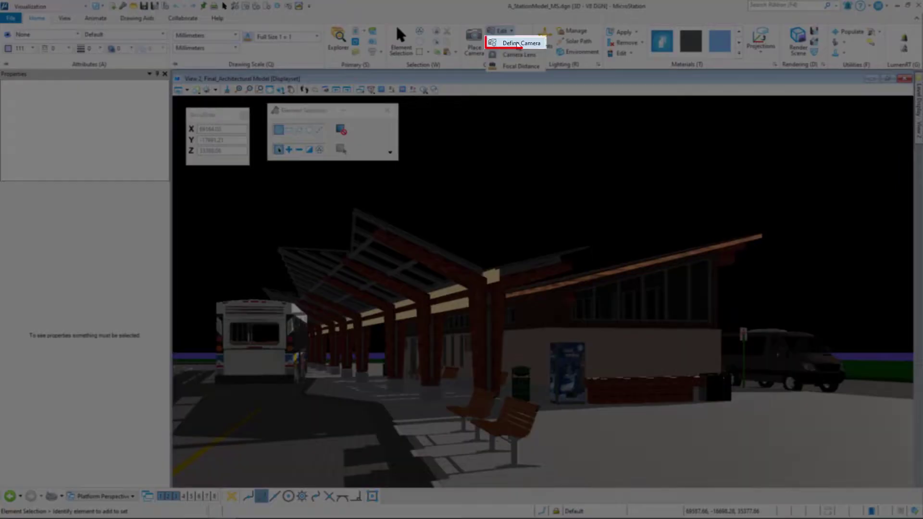
{"action": "left_click", "coordinate": [512, 44]}
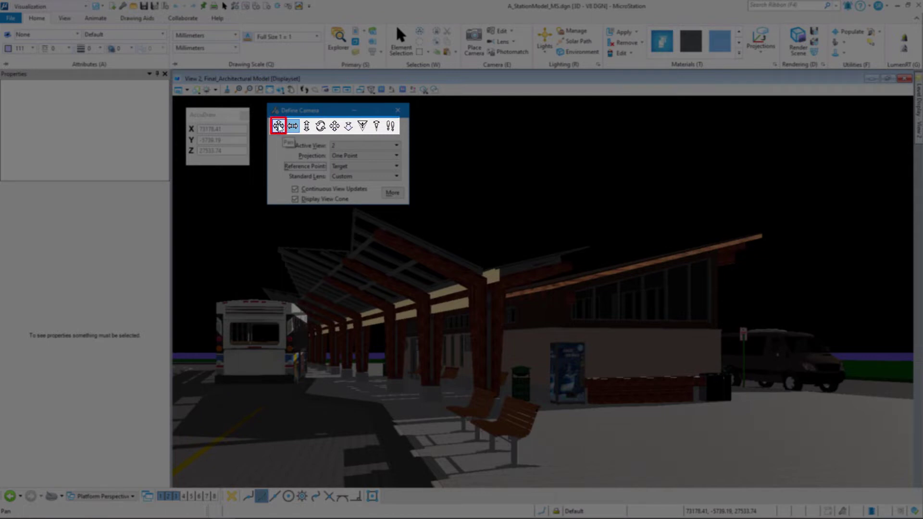
Use Pan Horizontal to orbit View 2's camera sideways around its fixed target.
{"action": "left_click", "coordinate": [292, 127]}
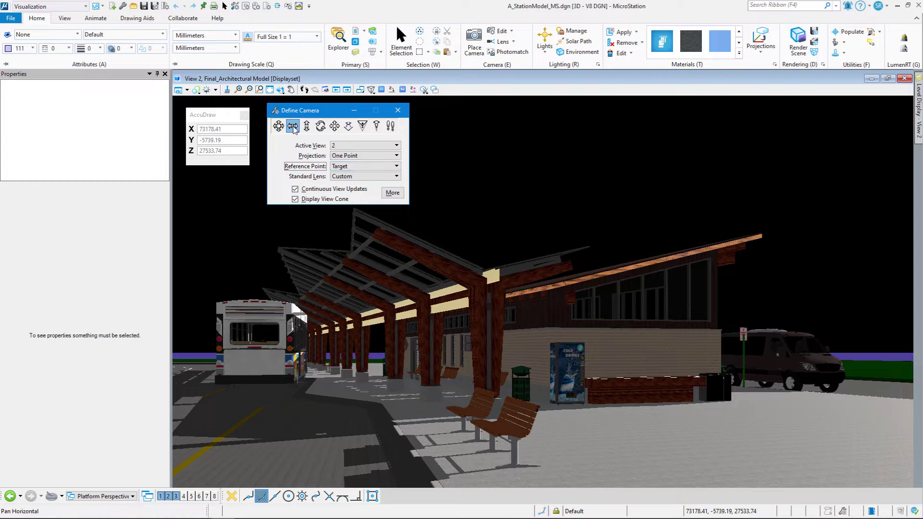
{"action": "left_click", "coordinate": [526, 297]}
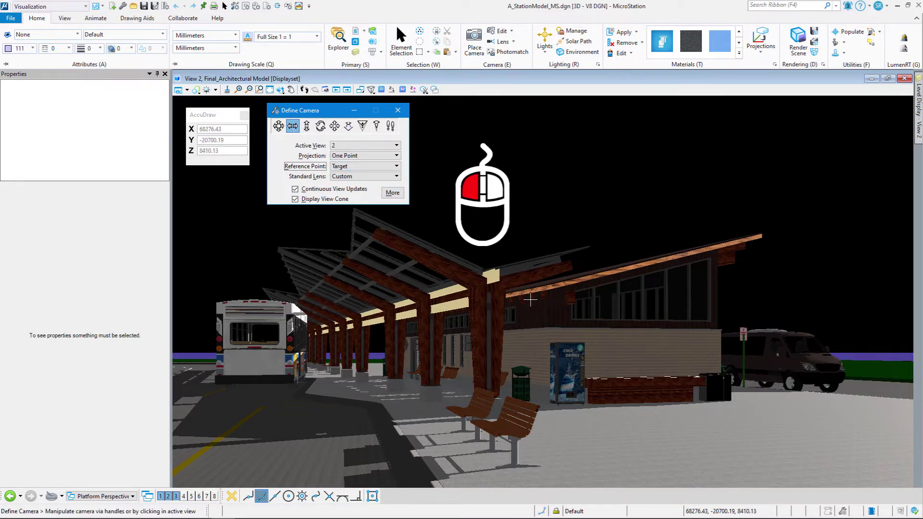
{"action": "left_click", "coordinate": [504, 301]}
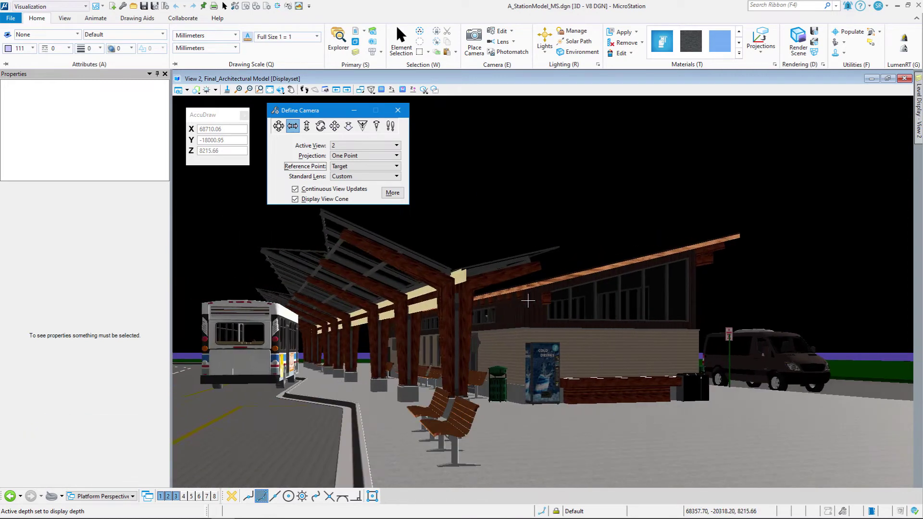
{"action": "left_click", "coordinate": [529, 301]}
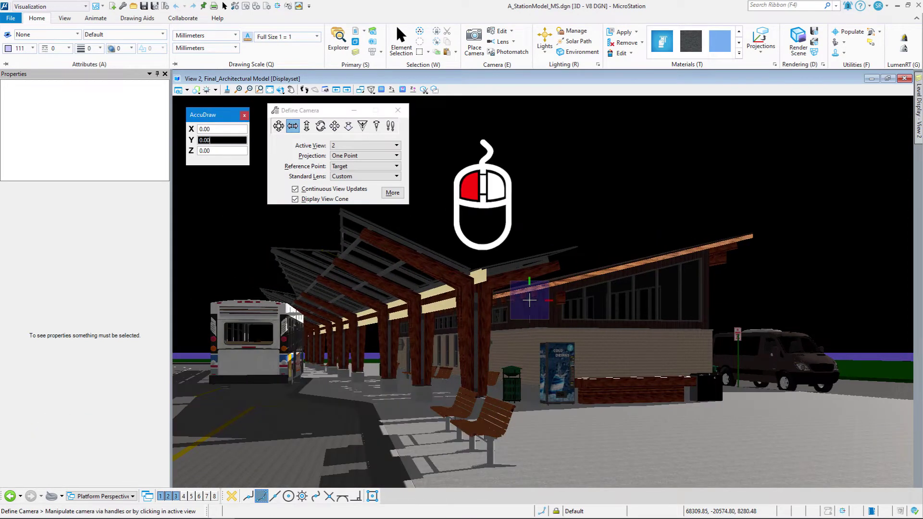
Set the Define Camera Reference Point to Eye.
{"action": "left_click", "coordinate": [376, 168]}
{"action": "left_click", "coordinate": [376, 168]}
{"action": "left_click", "coordinate": [371, 161]}
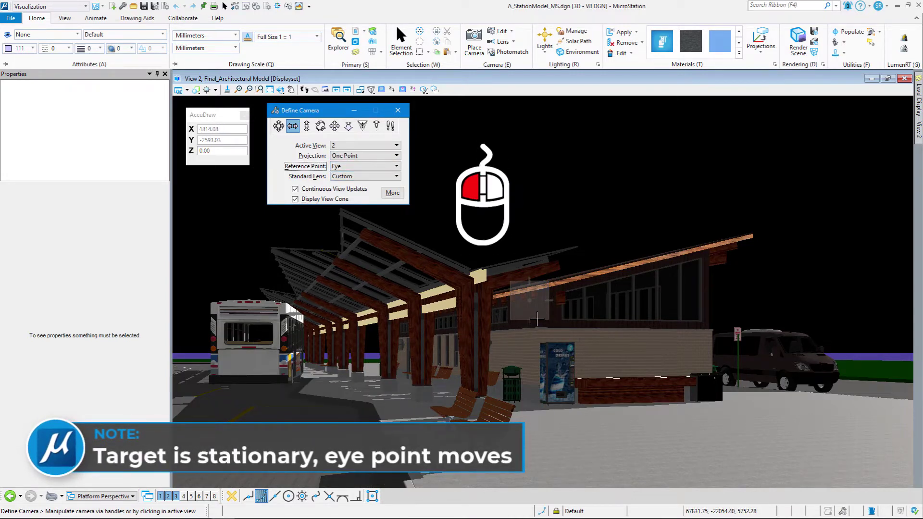
Pan View 2 horizontally around the fixed eye point, swinging the view left and right.
{"action": "left_click", "coordinate": [531, 318]}
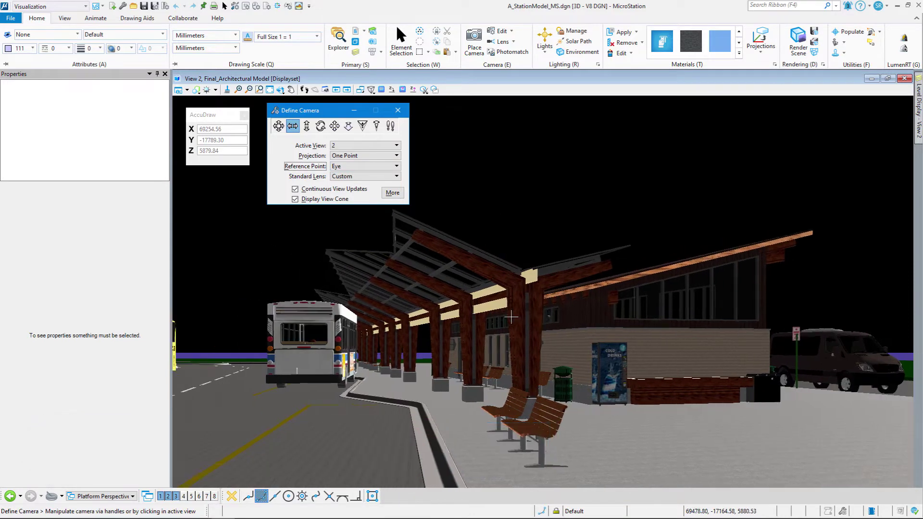
{"action": "left_click", "coordinate": [525, 319]}
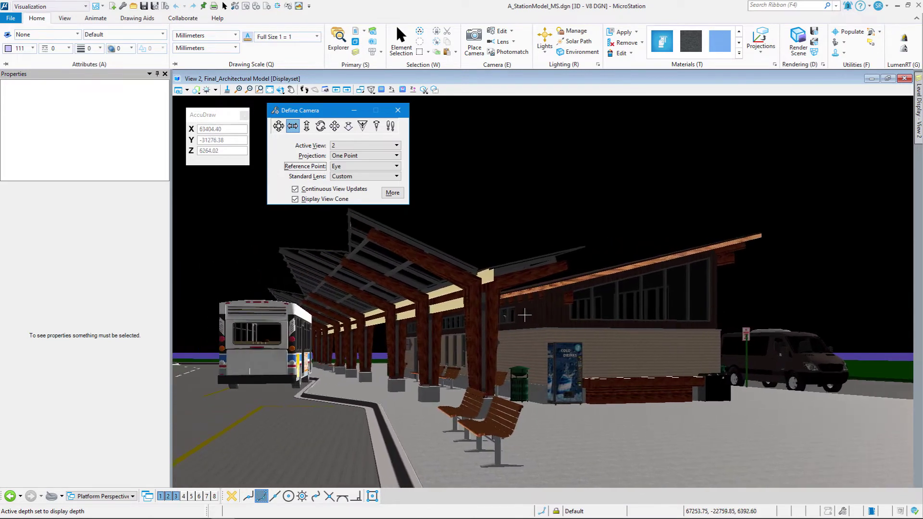
{"action": "left_click", "coordinate": [518, 315]}
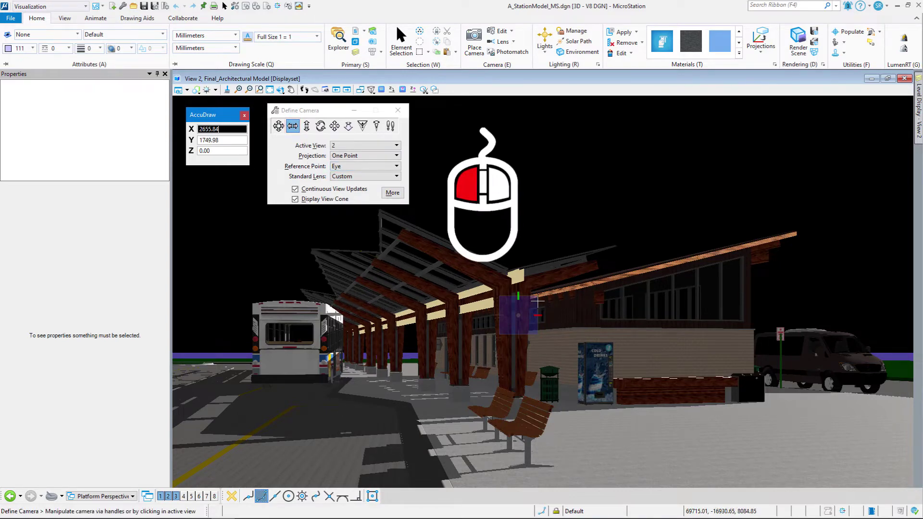
{"action": "left_click_drag", "start_coordinate": [544, 299], "coordinate": [474, 311]}
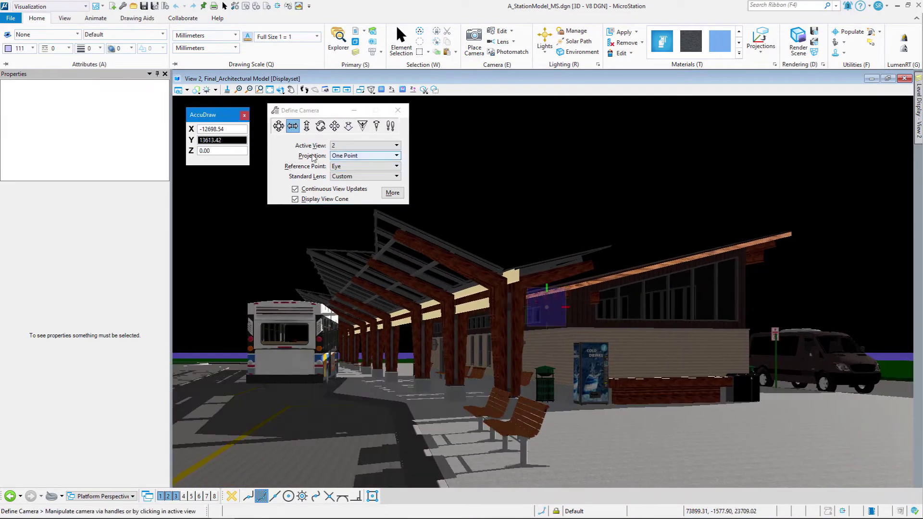
Tilt View 2 with Pan Vertical, then use Roll to angle the station's horizon.
{"action": "left_click", "coordinate": [307, 126]}
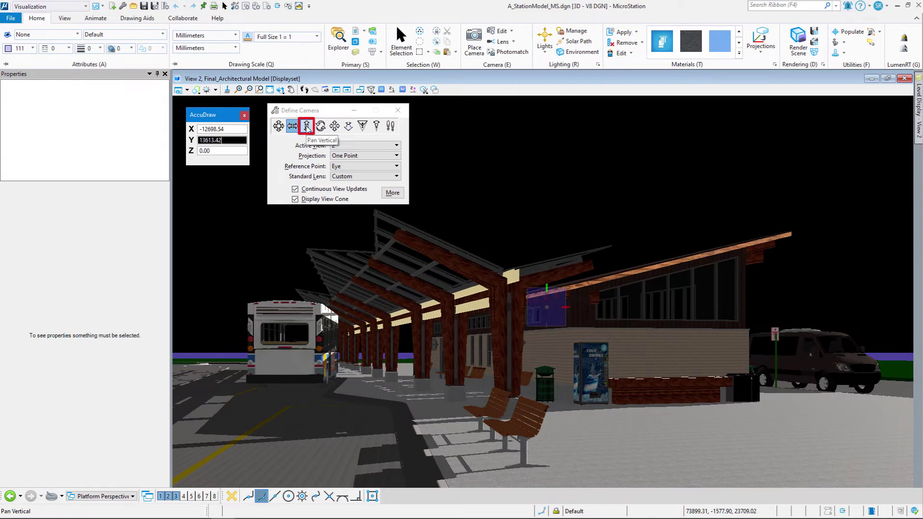
{"action": "mouse_move", "coordinate": [519, 284]}
{"action": "left_mouse_down"}
{"action": "mouse_move", "coordinate": [515, 262]}
{"action": "mouse_move", "coordinate": [510, 289]}
{"action": "left_mouse_up"}
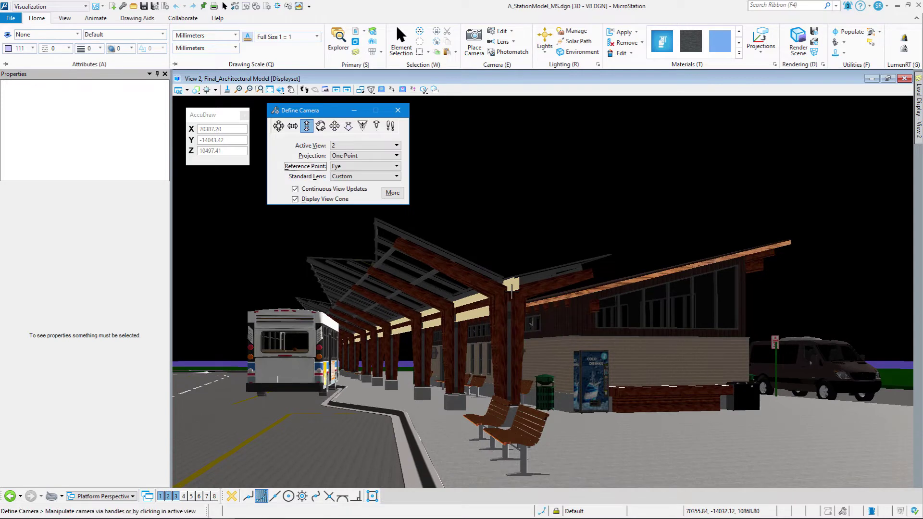
{"action": "left_click", "coordinate": [321, 127]}
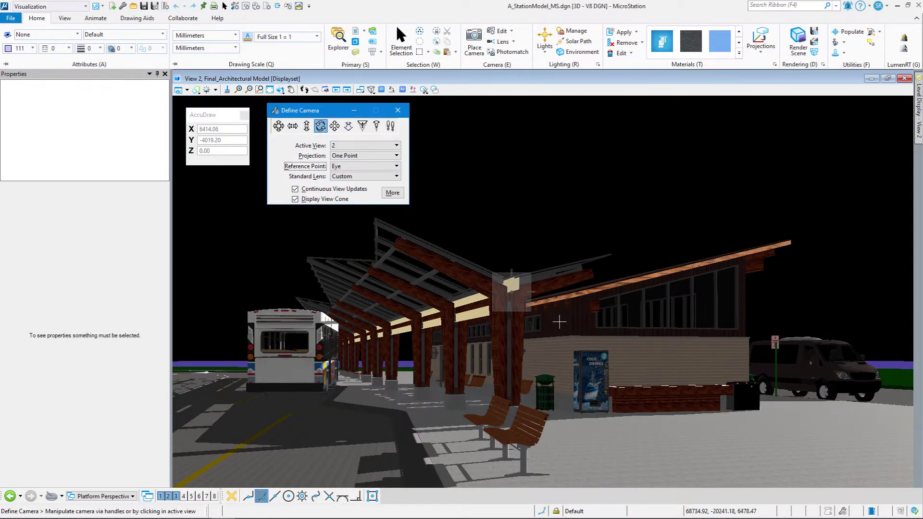
{"action": "left_click", "coordinate": [601, 321]}
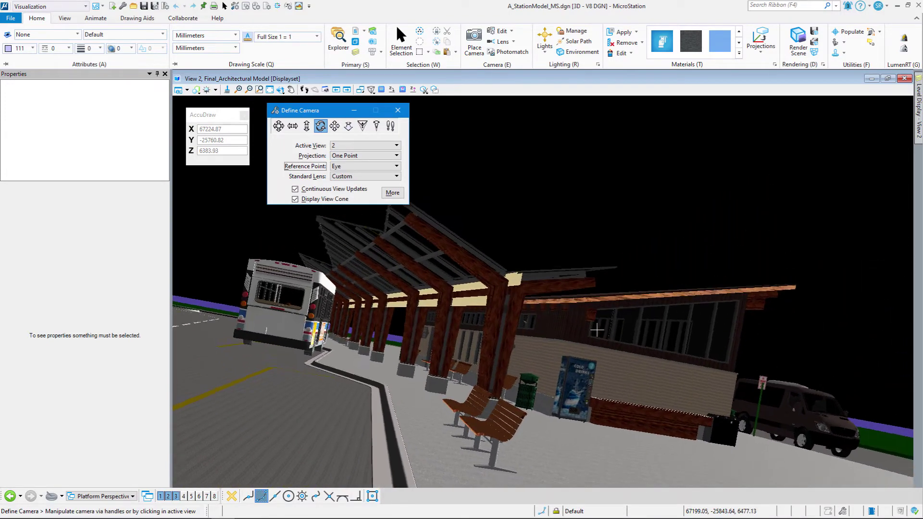
End the roll, re-aim the camera around the station, and set Reference Point back to Target.
{"action": "right_click", "coordinate": [605, 308]}
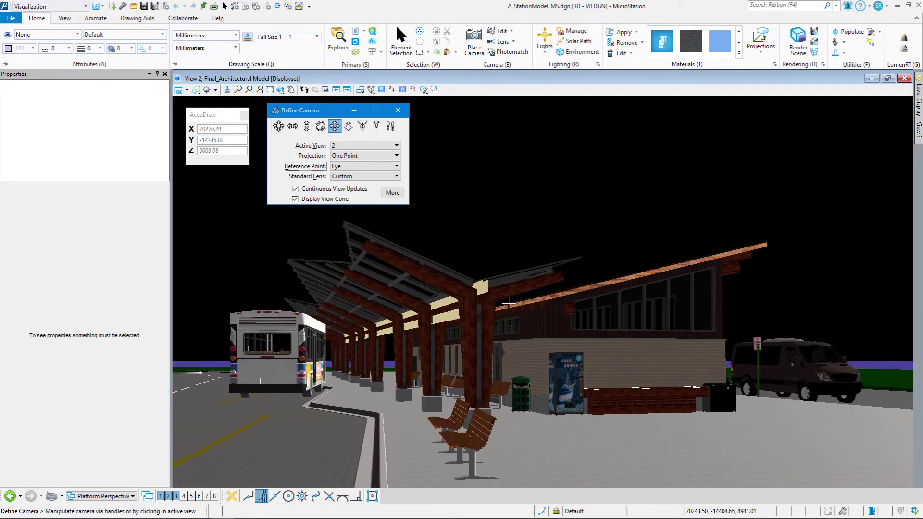
{"action": "left_click", "coordinate": [507, 306]}
{"action": "left_click", "coordinate": [344, 168]}
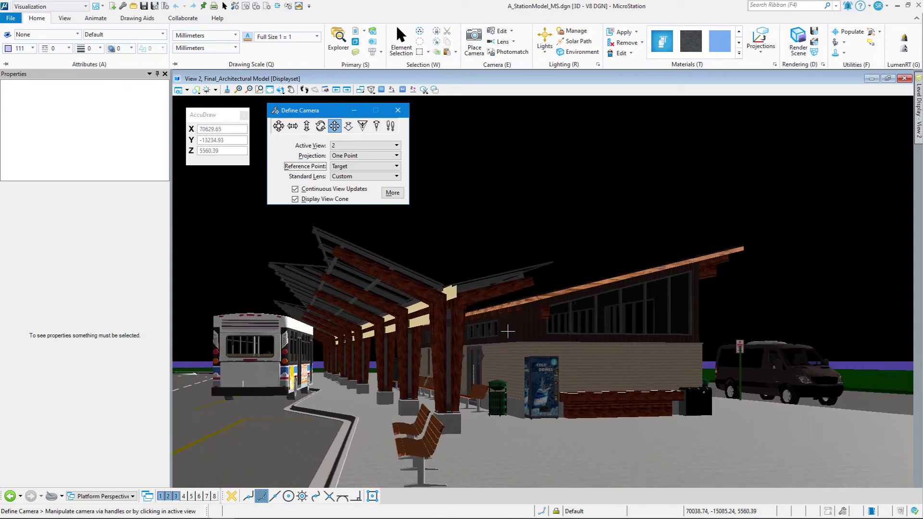
{"action": "left_click", "coordinate": [507, 331]}
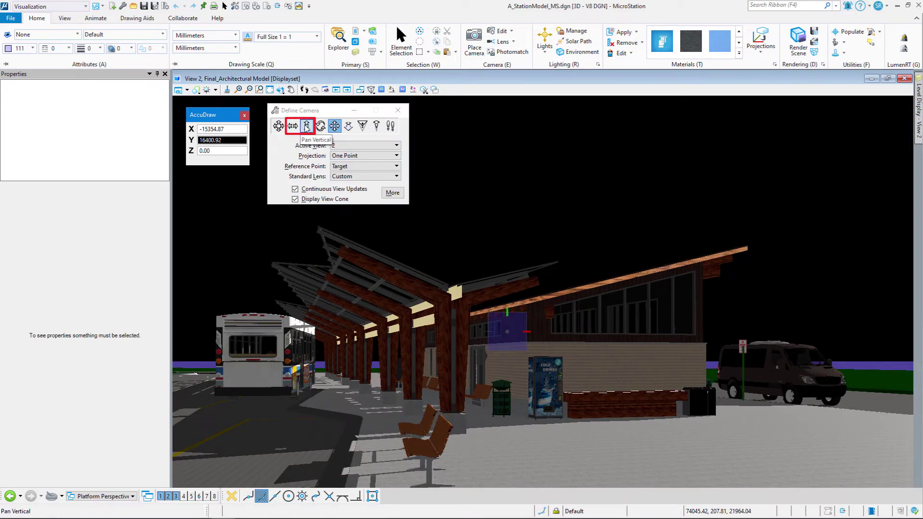
Dolly View 2's camera in toward the roof beams, then back out from the station.
{"action": "left_click", "coordinate": [348, 127]}
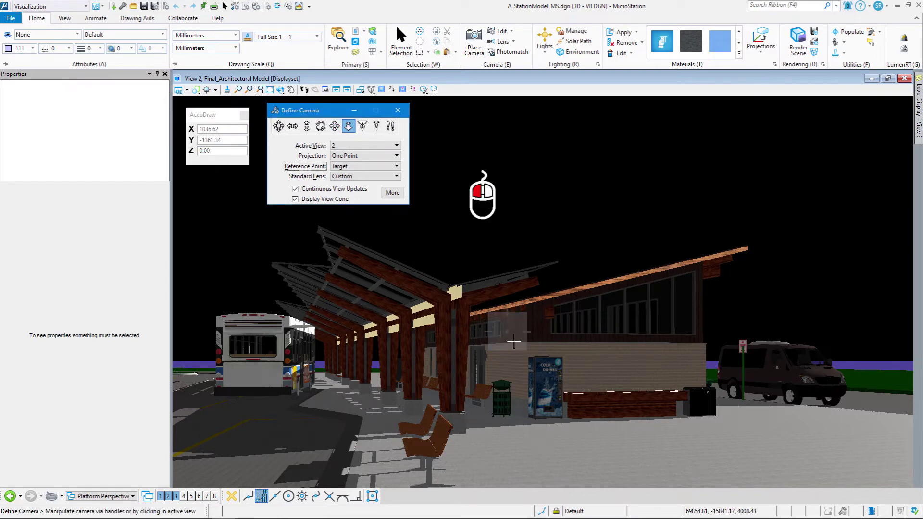
{"action": "mouse_move", "coordinate": [514, 342]}
{"action": "left_mouse_down"}
{"action": "mouse_move", "coordinate": [524, 336]}
{"action": "mouse_move", "coordinate": [525, 289]}
{"action": "mouse_move", "coordinate": [534, 382]}
{"action": "mouse_move", "coordinate": [529, 332]}
{"action": "mouse_move", "coordinate": [526, 340]}
{"action": "left_mouse_up"}
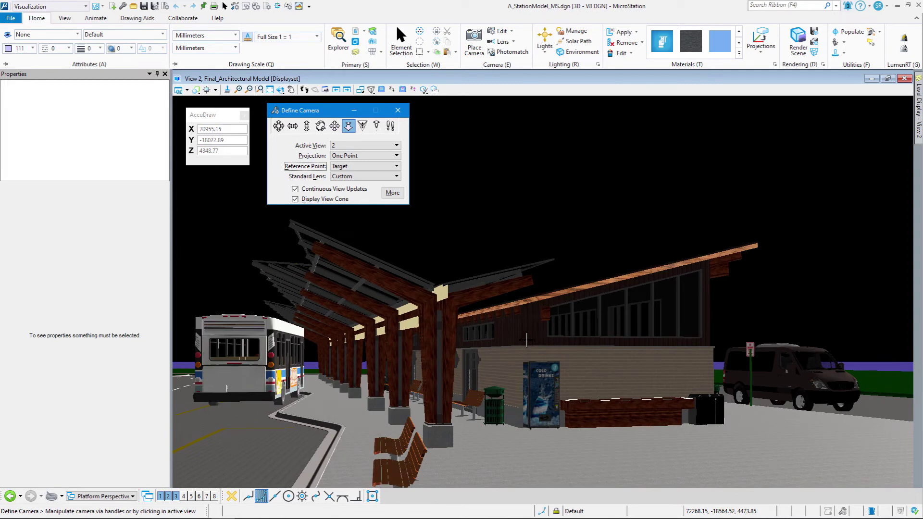
{"action": "left_click_drag", "start_coordinate": [527, 343], "coordinate": [478, 279]}
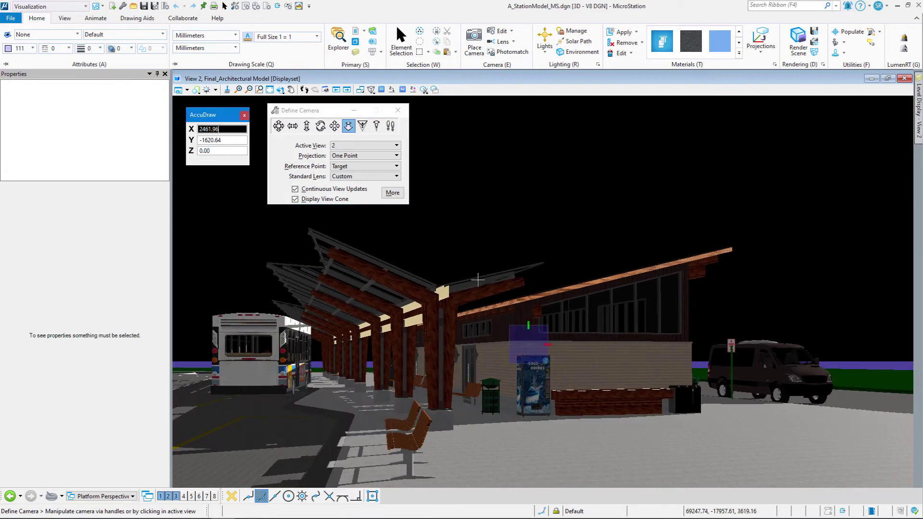
Change the lens focal length, then the lens view angle, to slightly widen the station view.
{"action": "left_click", "coordinate": [363, 126]}
{"action": "mouse_move", "coordinate": [517, 342]}
{"action": "left_mouse_down"}
{"action": "mouse_move", "coordinate": [517, 332]}
{"action": "mouse_move", "coordinate": [518, 365]}
{"action": "mouse_move", "coordinate": [515, 313]}
{"action": "mouse_move", "coordinate": [524, 341]}
{"action": "left_mouse_up"}
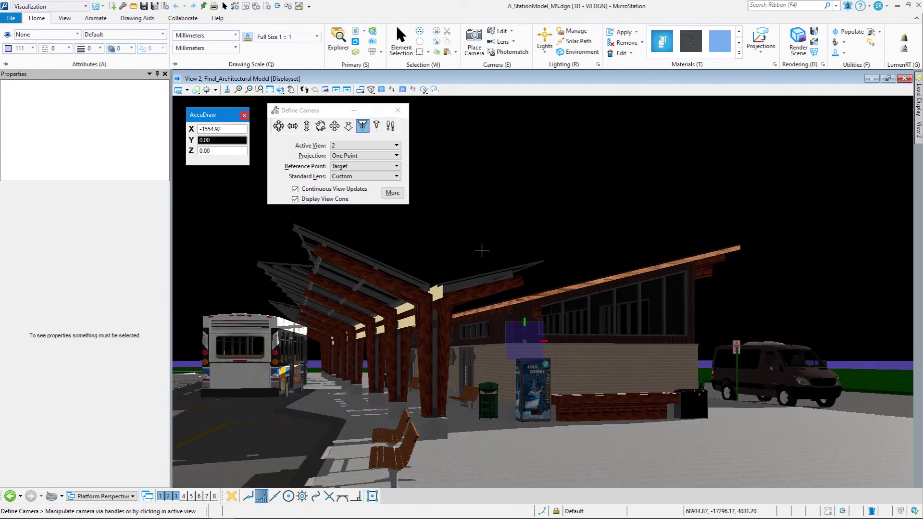
{"action": "left_click", "coordinate": [376, 126]}
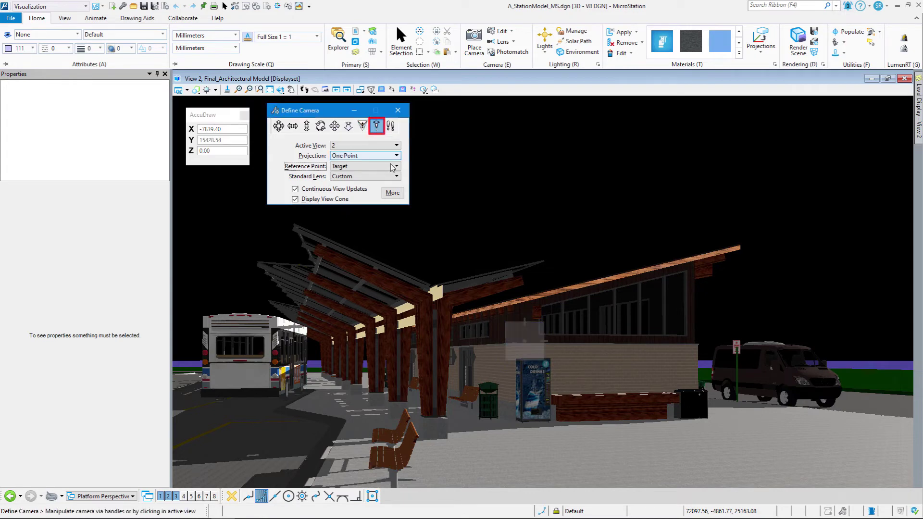
{"action": "left_click_drag", "start_coordinate": [519, 346], "coordinate": [509, 351]}
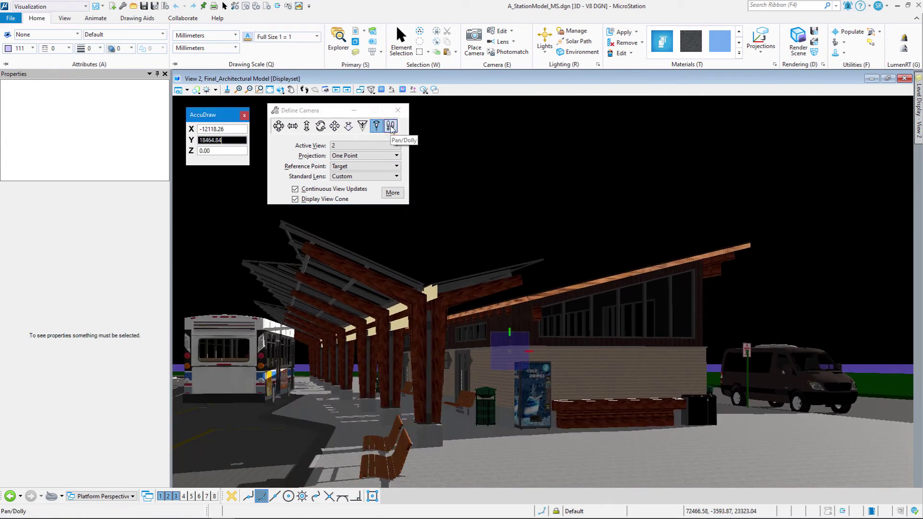
Use Pan/Dolly to bring the camera closer to the building corner with the drinks machine.
{"action": "left_click", "coordinate": [390, 126]}
{"action": "mouse_move", "coordinate": [514, 365]}
{"action": "left_mouse_down"}
{"action": "mouse_move", "coordinate": [478, 340]}
{"action": "mouse_move", "coordinate": [462, 351]}
{"action": "mouse_move", "coordinate": [475, 338]}
{"action": "mouse_move", "coordinate": [476, 313]}
{"action": "mouse_move", "coordinate": [464, 355]}
{"action": "mouse_move", "coordinate": [475, 380]}
{"action": "mouse_move", "coordinate": [505, 373]}
{"action": "mouse_move", "coordinate": [516, 359]}
{"action": "mouse_move", "coordinate": [503, 388]}
{"action": "mouse_move", "coordinate": [499, 351]}
{"action": "mouse_move", "coordinate": [506, 363]}
{"action": "left_mouse_up"}
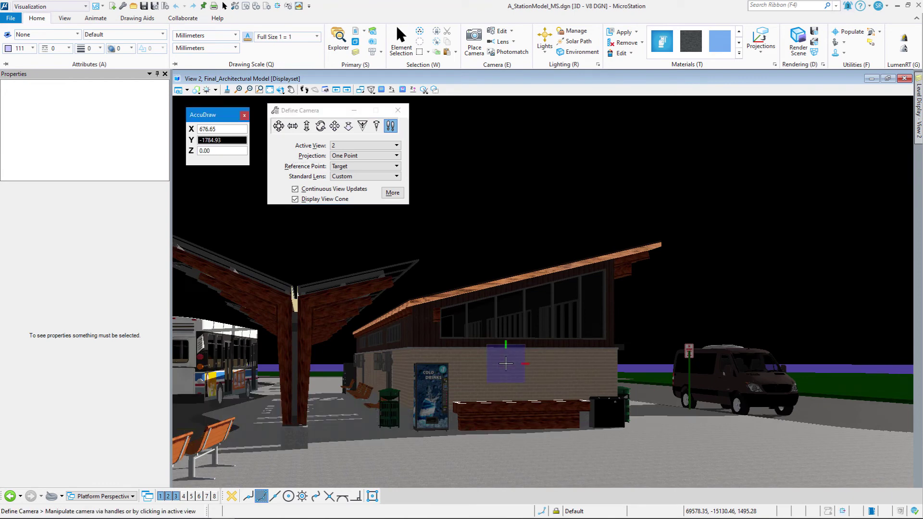